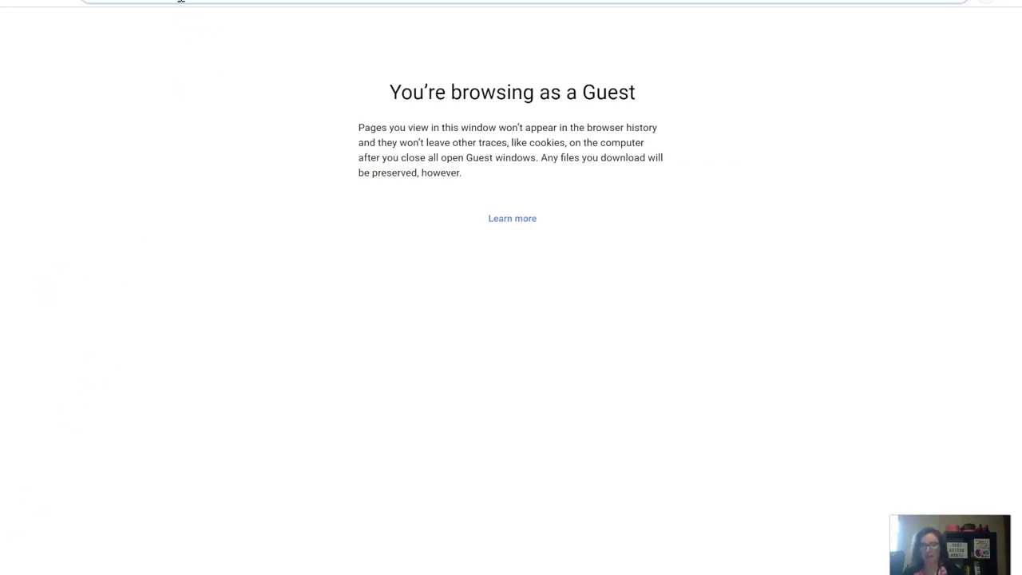
Step: Load tinkercad.com from the Chrome address bar
type("ti")
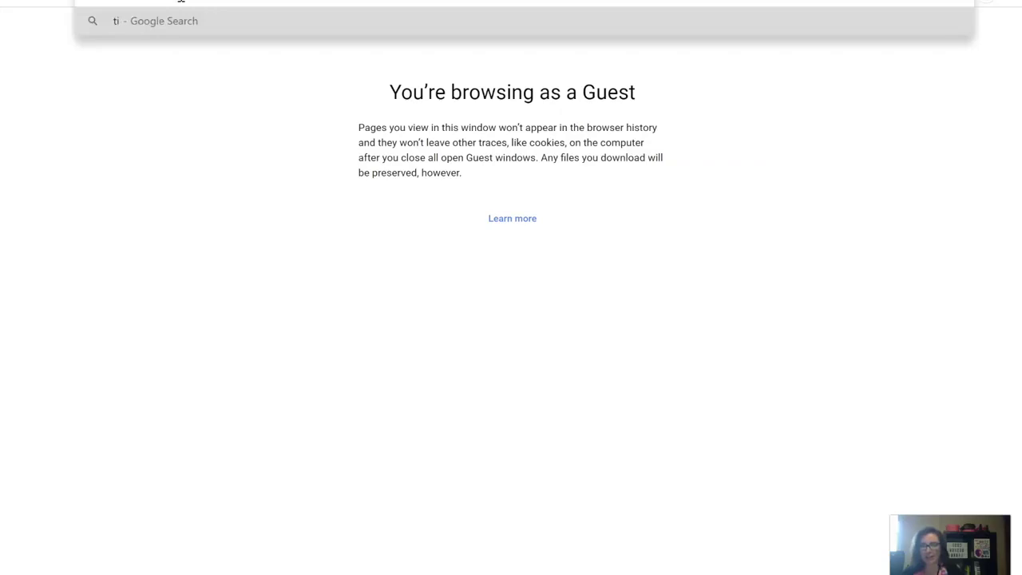
type("nkercad.com")
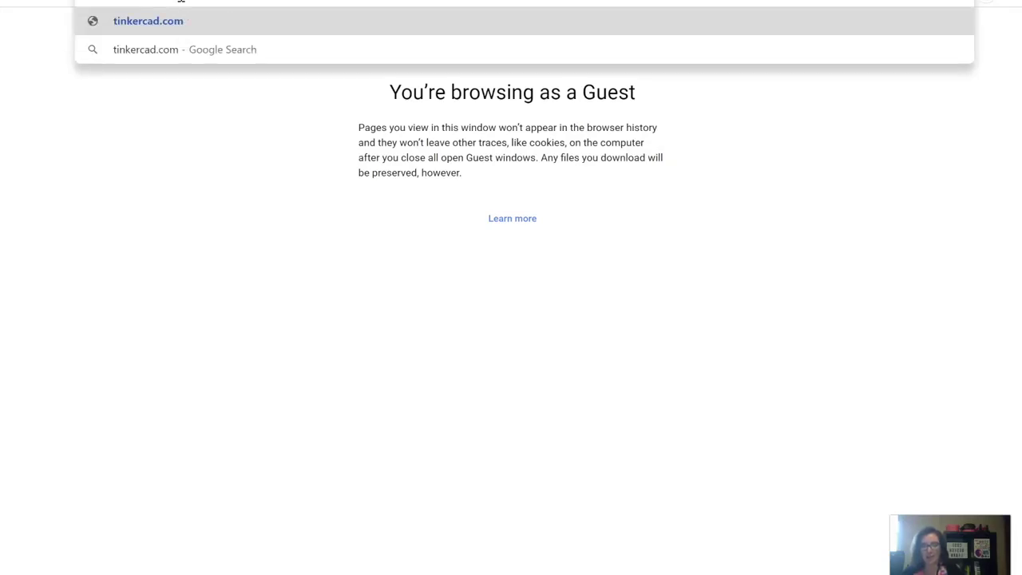
key("Return")
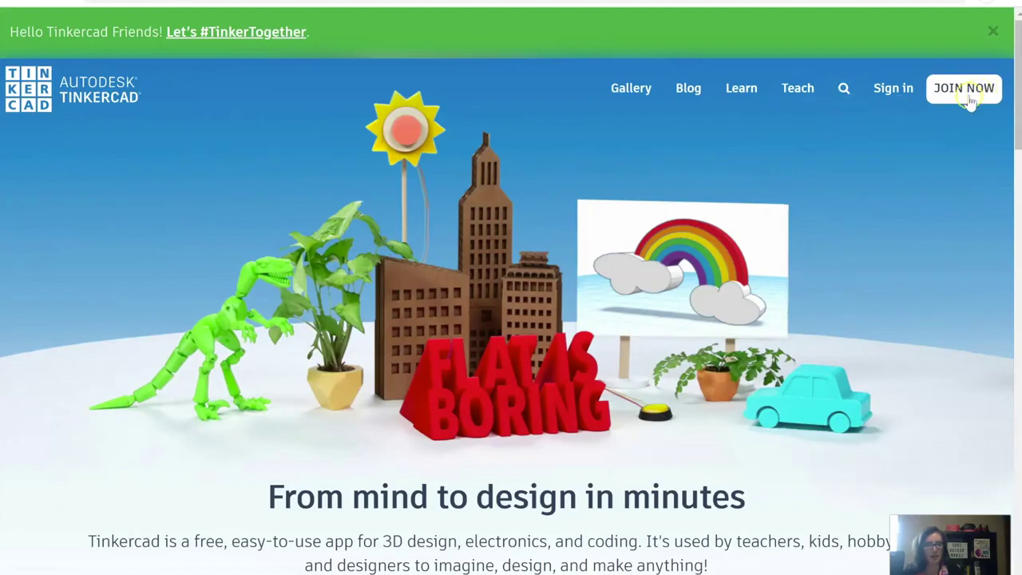
Step: Sign in to Tinkercad using the Google account option
left_click(907, 94)
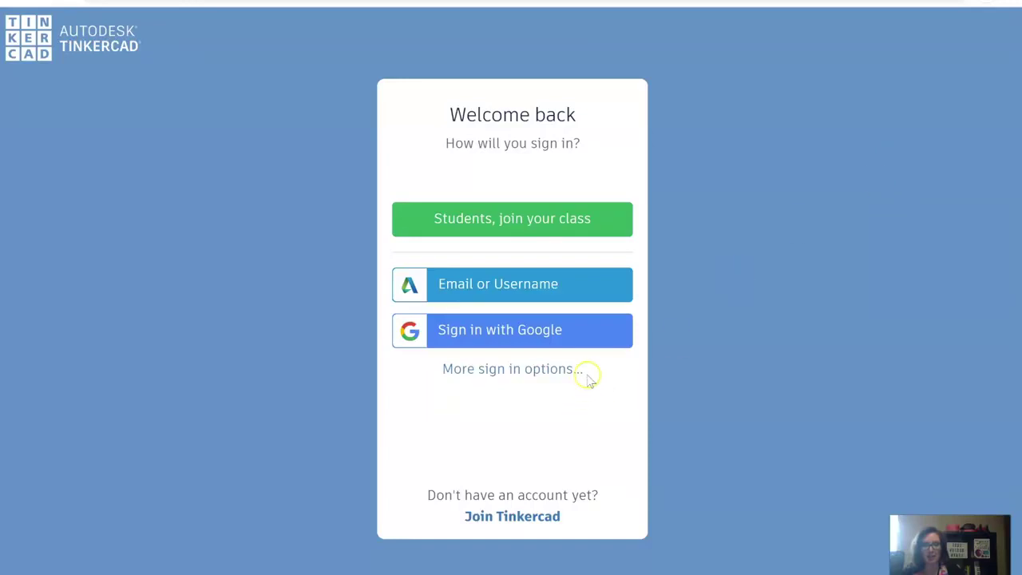
left_click(585, 341)
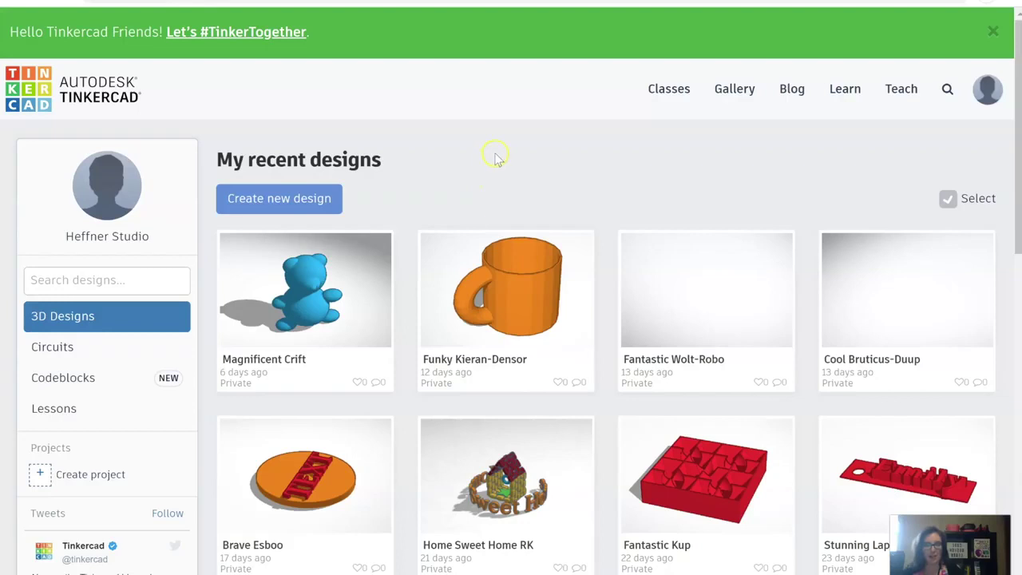
Step: From the Learn page's Starters section, launch the Place It! lesson
left_click(849, 96)
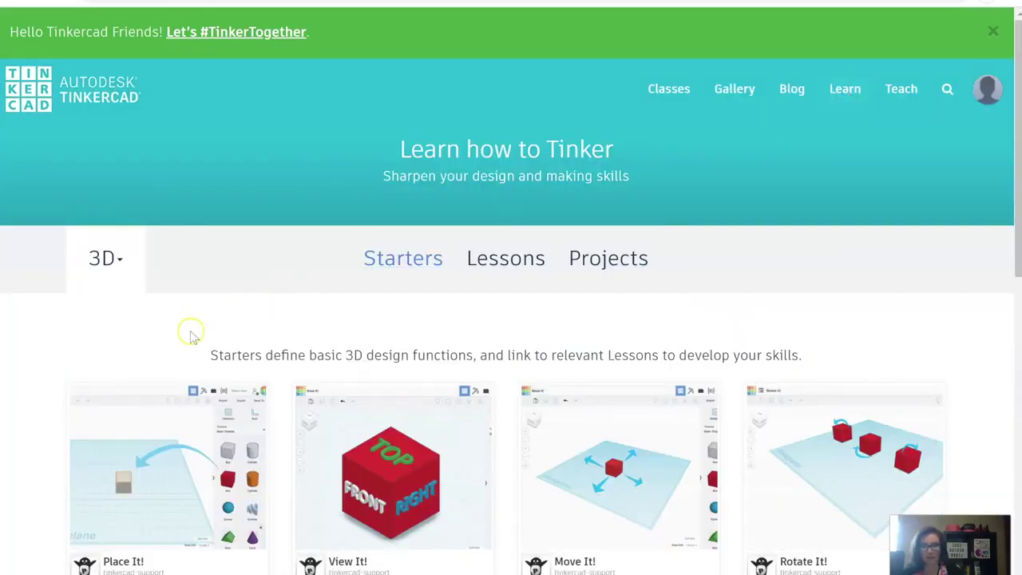
scroll(199, 304, "down", 1)
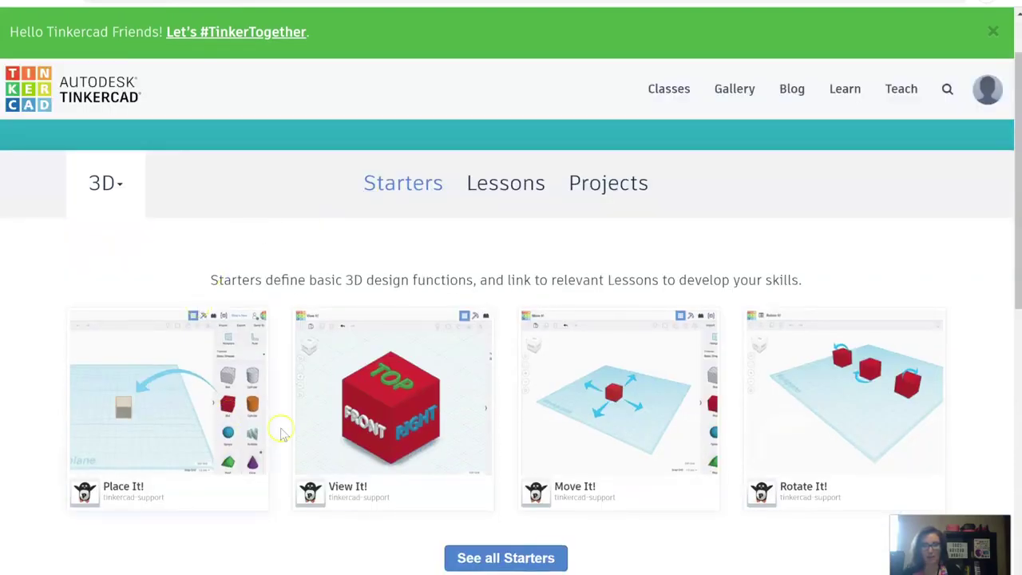
scroll(307, 495, "down", 1)
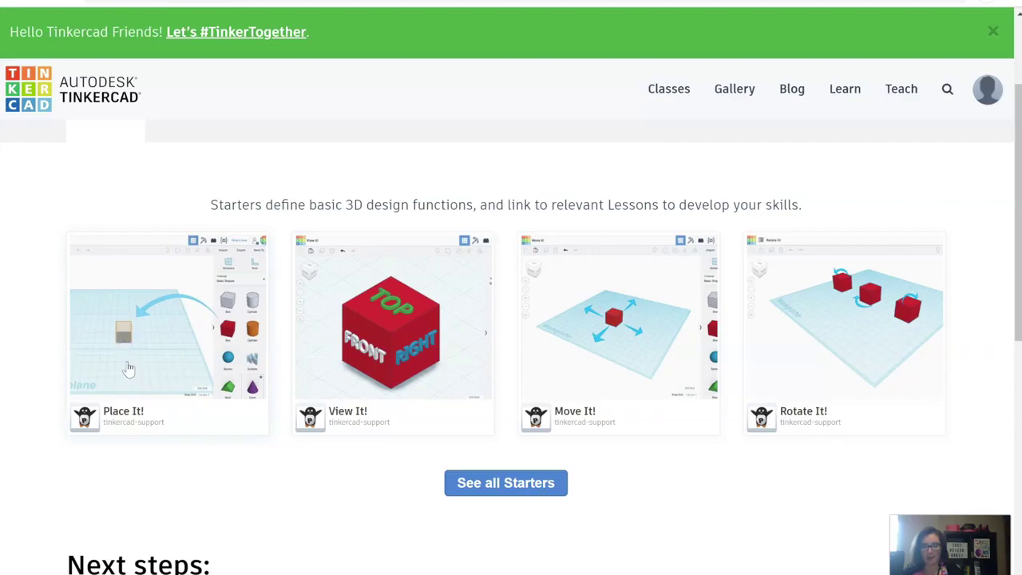
left_click(127, 368)
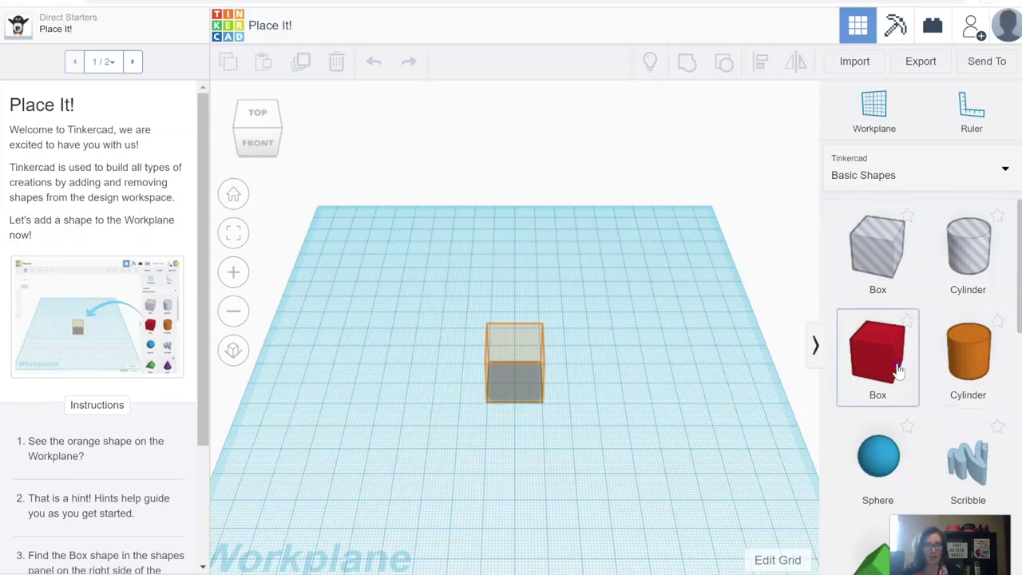
Step: Drop the red Box from Basic Shapes onto the orange workplane hint
left_click_drag(874, 375, 515, 381)
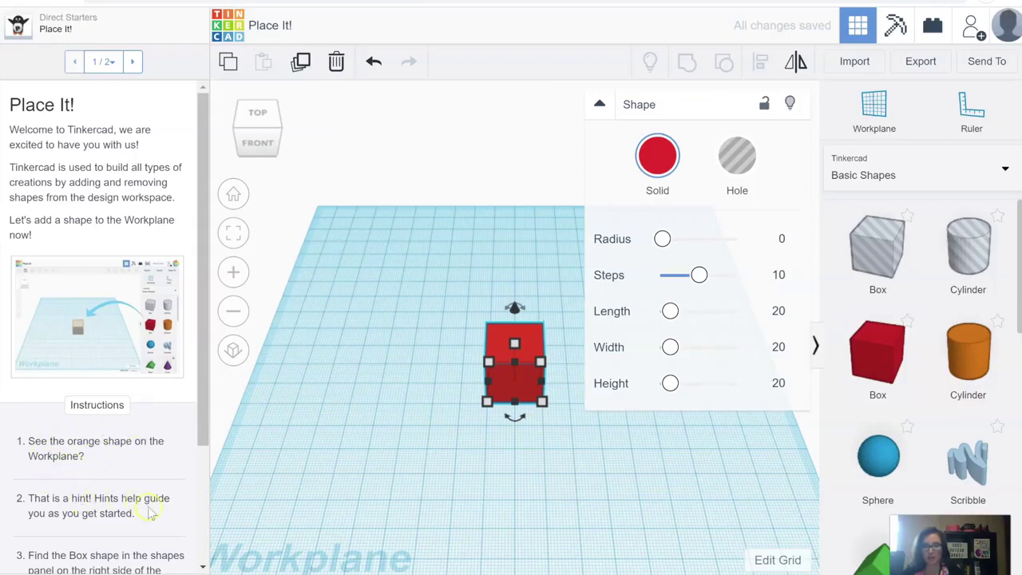
scroll(91, 483, "down", 4)
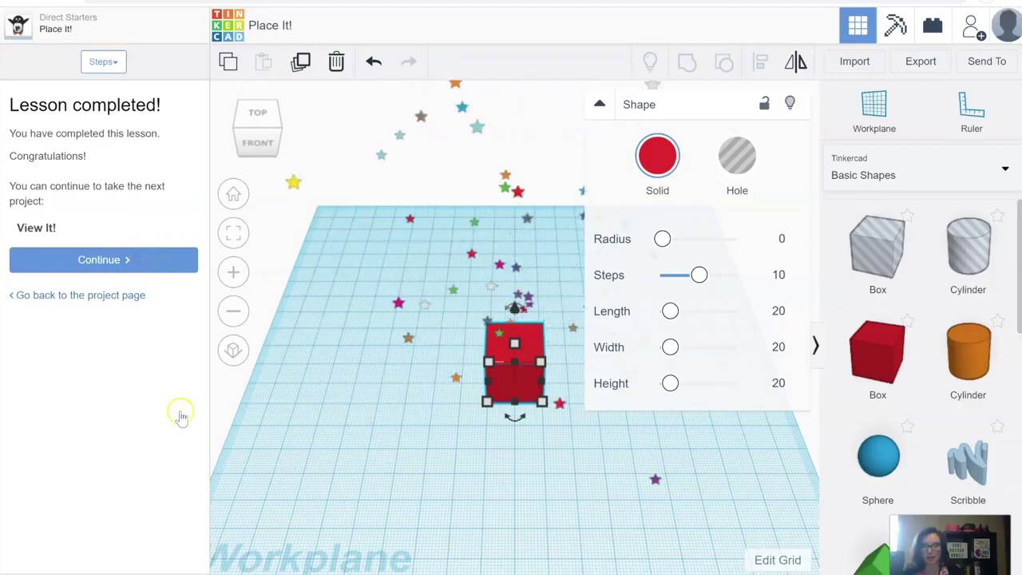
Step: Continue to the View It! starter and view the cube from the top and below
left_click(88, 264)
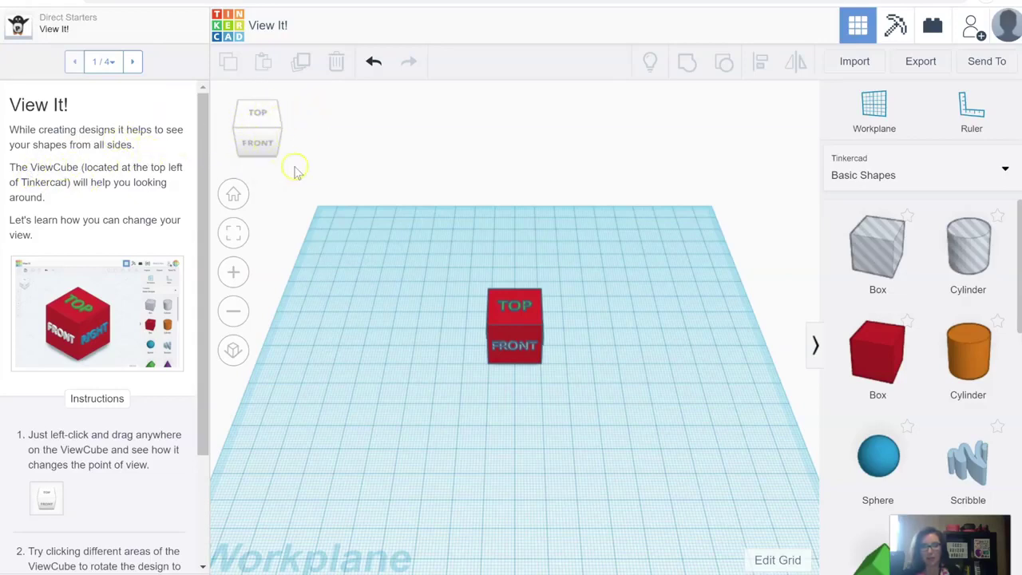
left_click(264, 128)
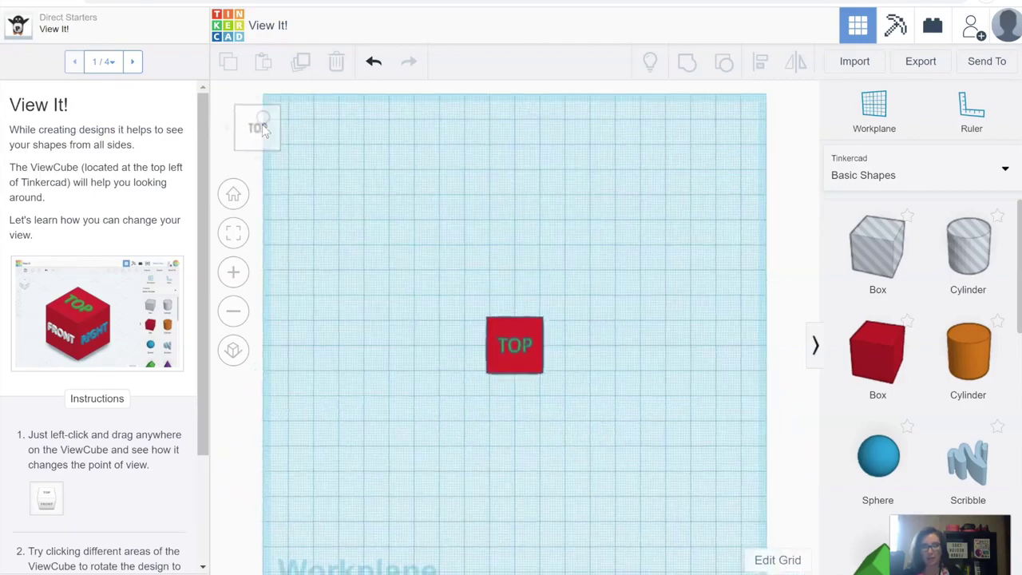
left_click_drag(264, 128, 250, 119)
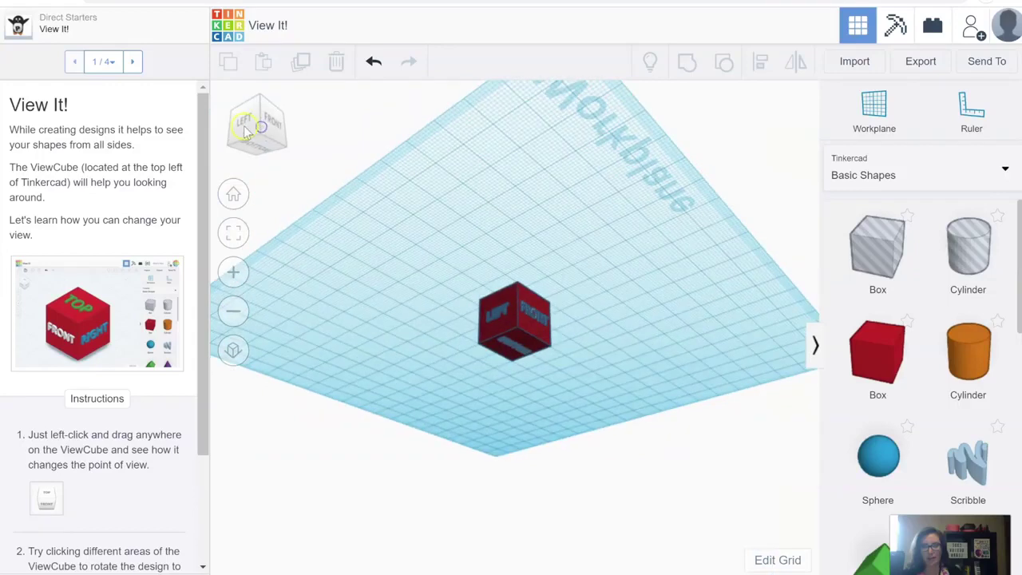
Step: Use the ViewCube to face the cube's LEFT side, tilt up, and reset to home view
left_click(250, 125)
left_click(257, 137)
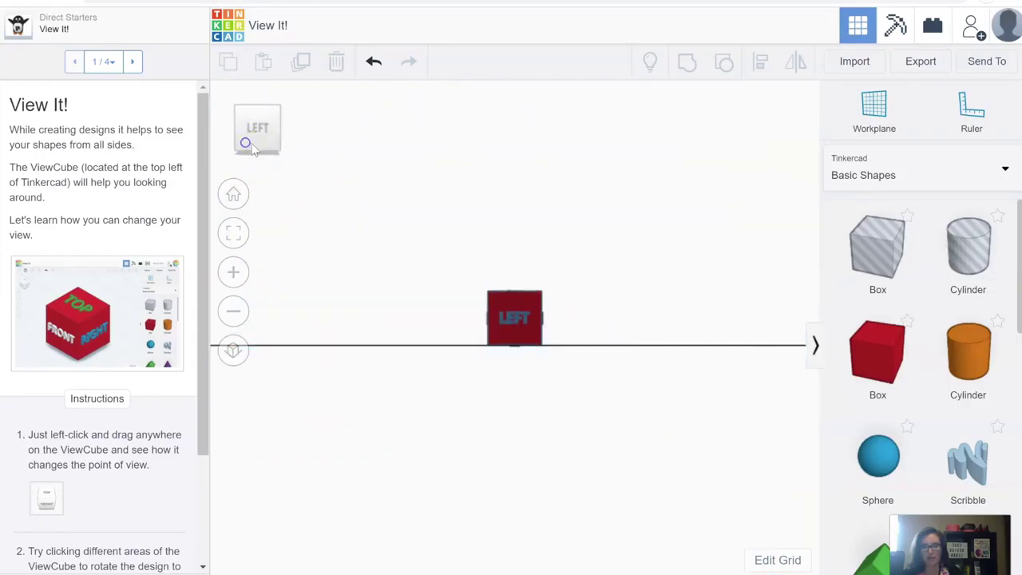
left_click_drag(248, 147, 252, 158)
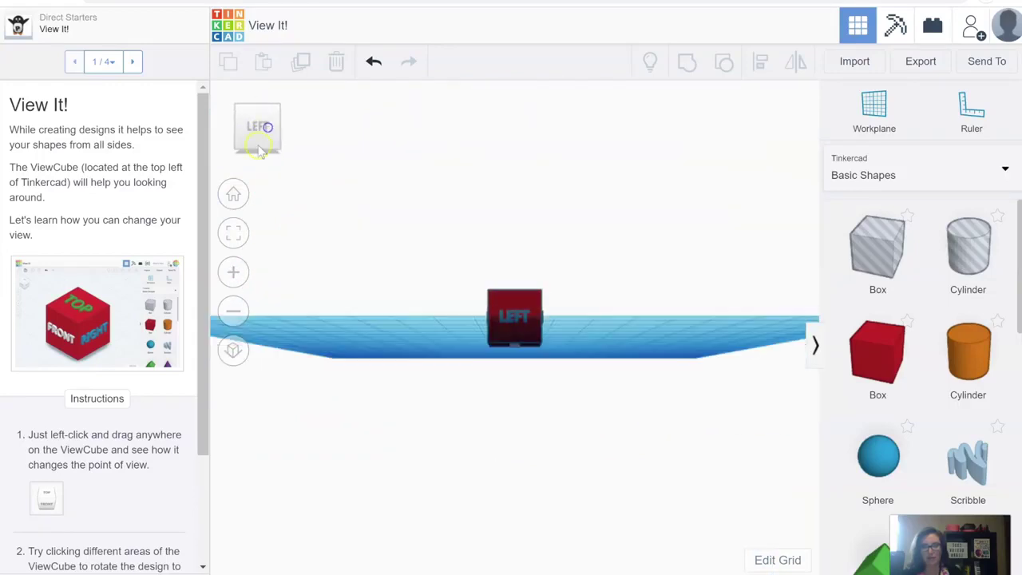
left_click(236, 193)
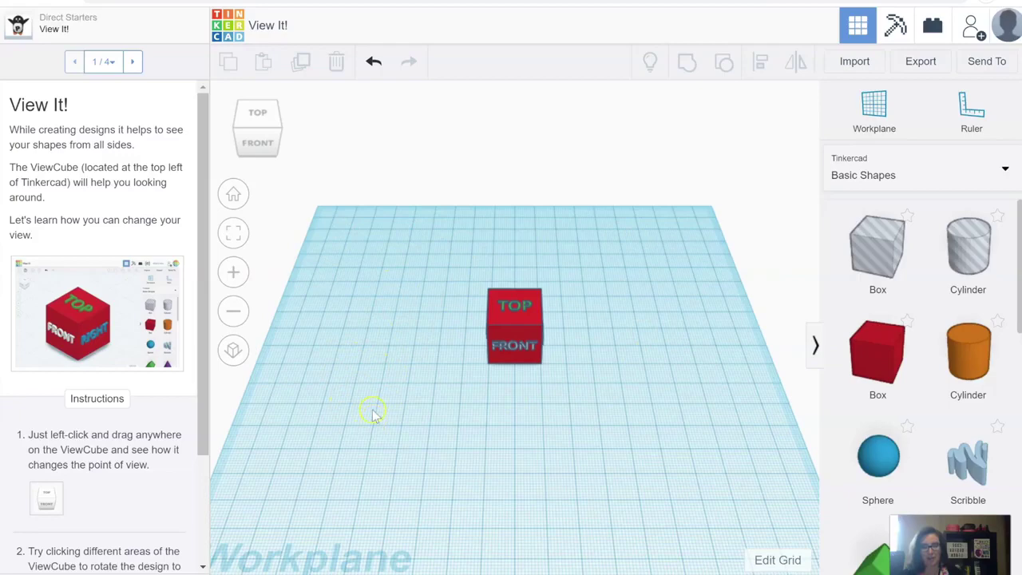
right_click_drag(379, 423, 360, 445)
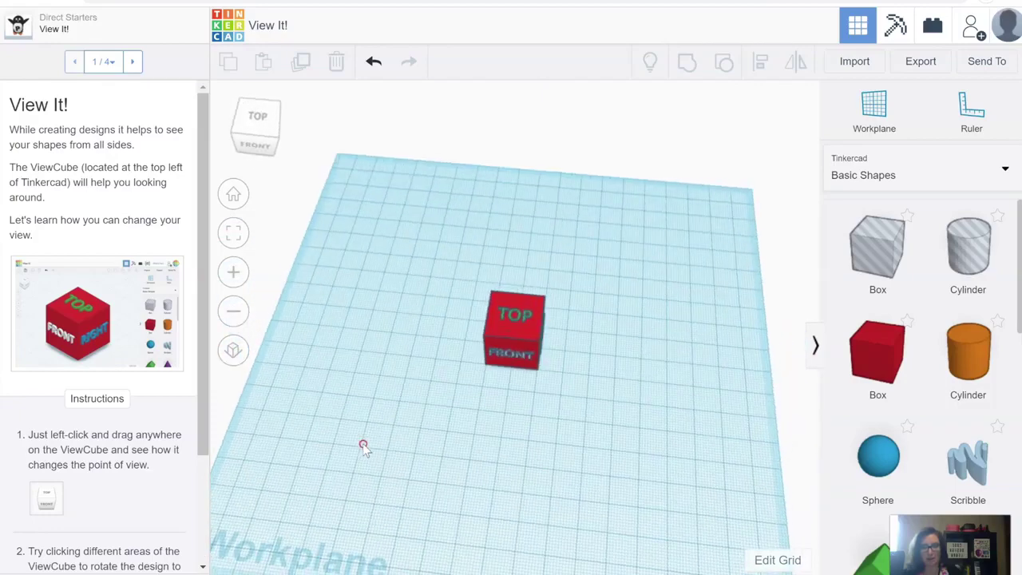
Step: Reset to the home view and move on to step 3, Let's Look Around Faster
left_click(233, 195)
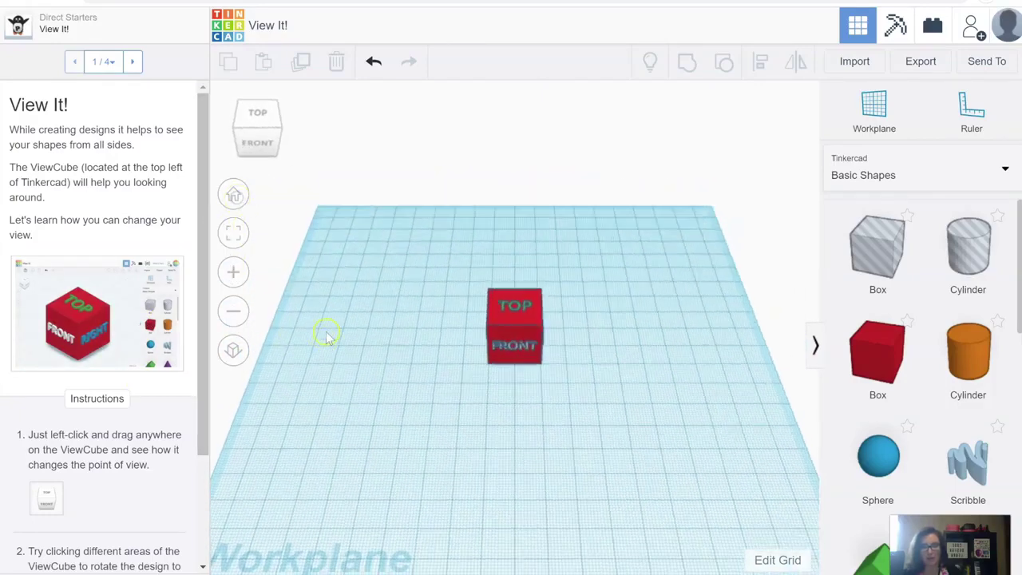
scroll(140, 518, "down", 3)
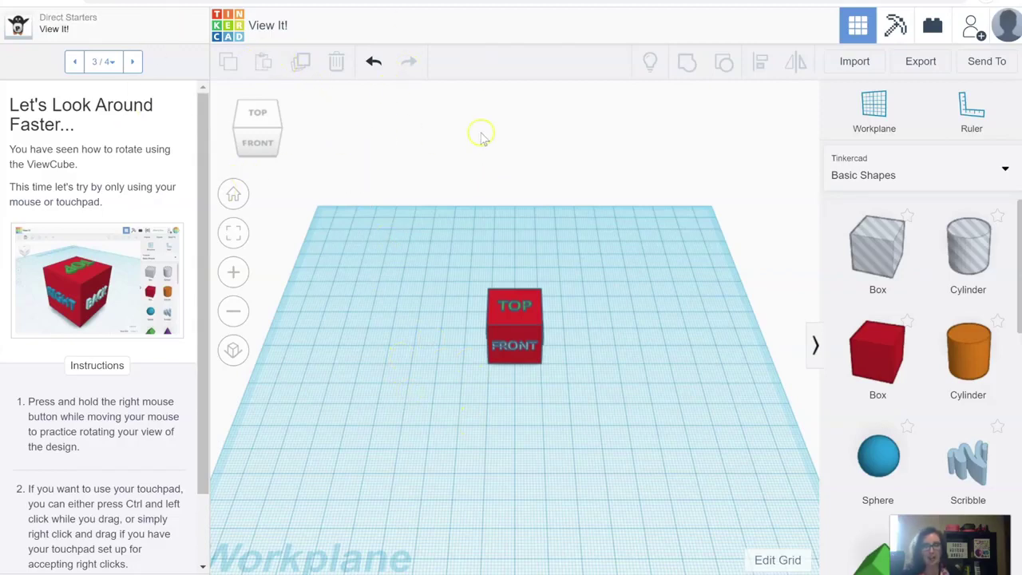
Step: Return to the dashboard, open the Magnificent Crift bear design details, then close them
left_click(232, 24)
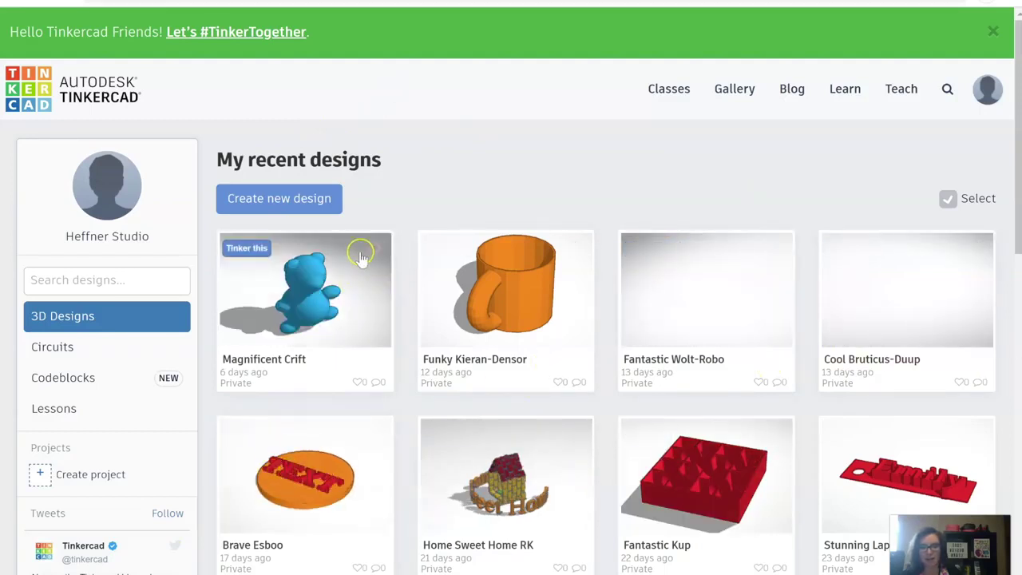
left_click(288, 205)
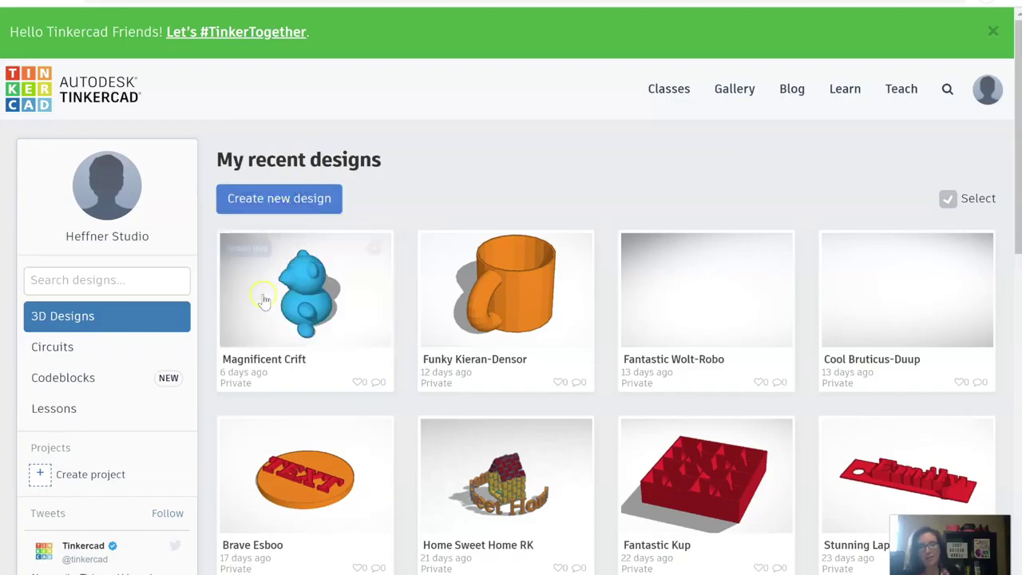
left_click(270, 317)
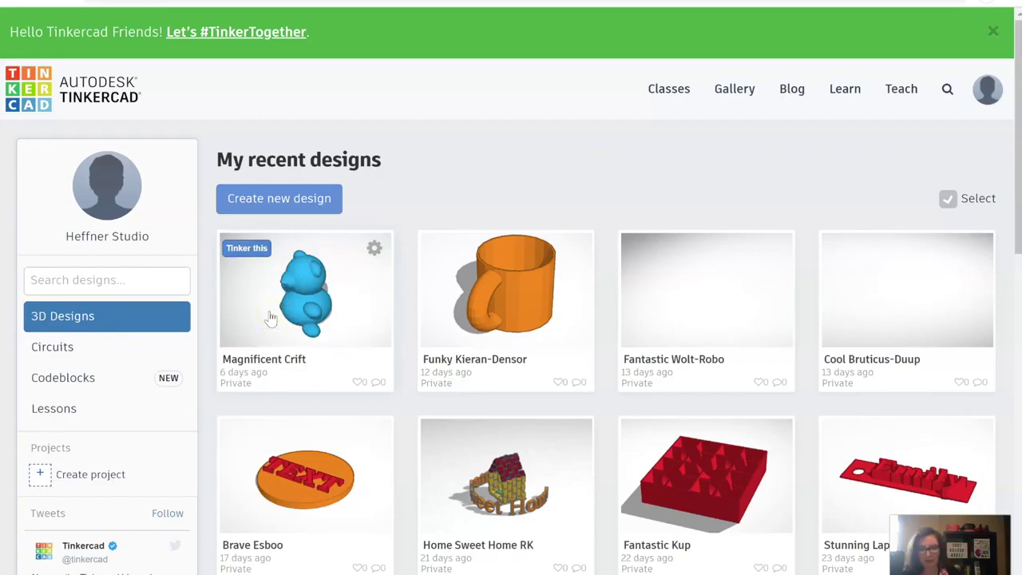
left_click(306, 301)
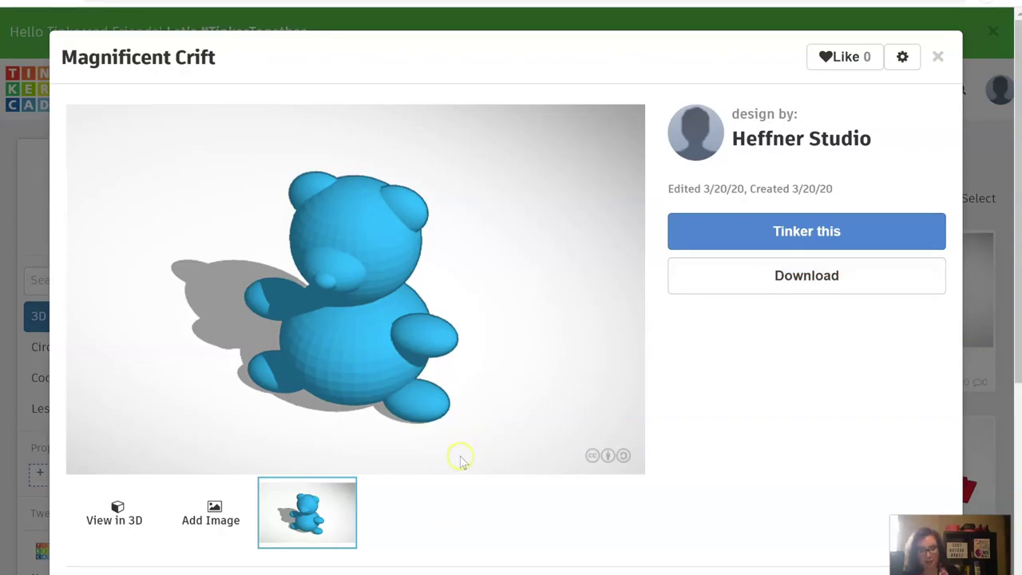
left_click(935, 59)
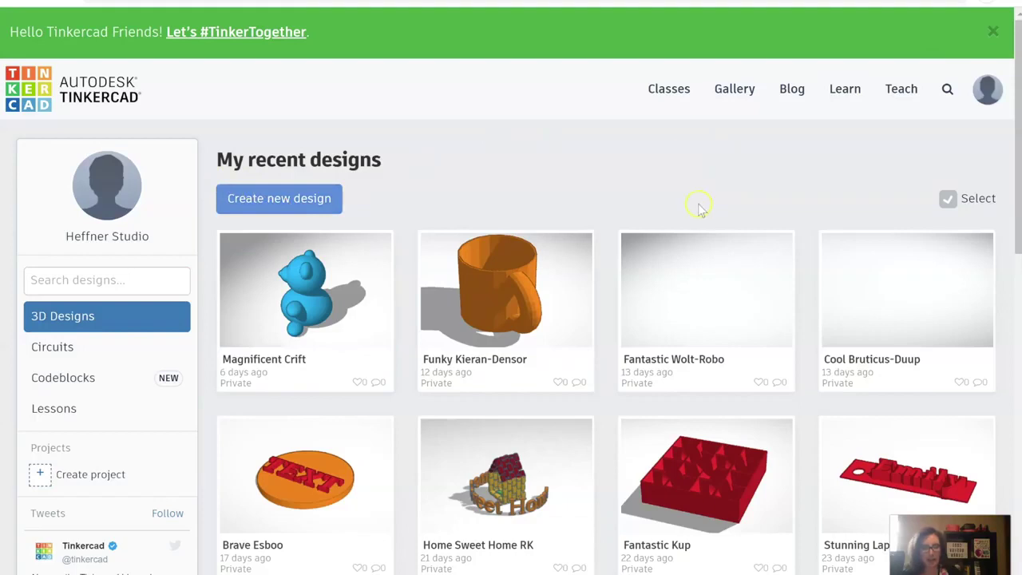
Step: Start a new blank design and browse through the Basic Shapes panel
left_click(662, 426)
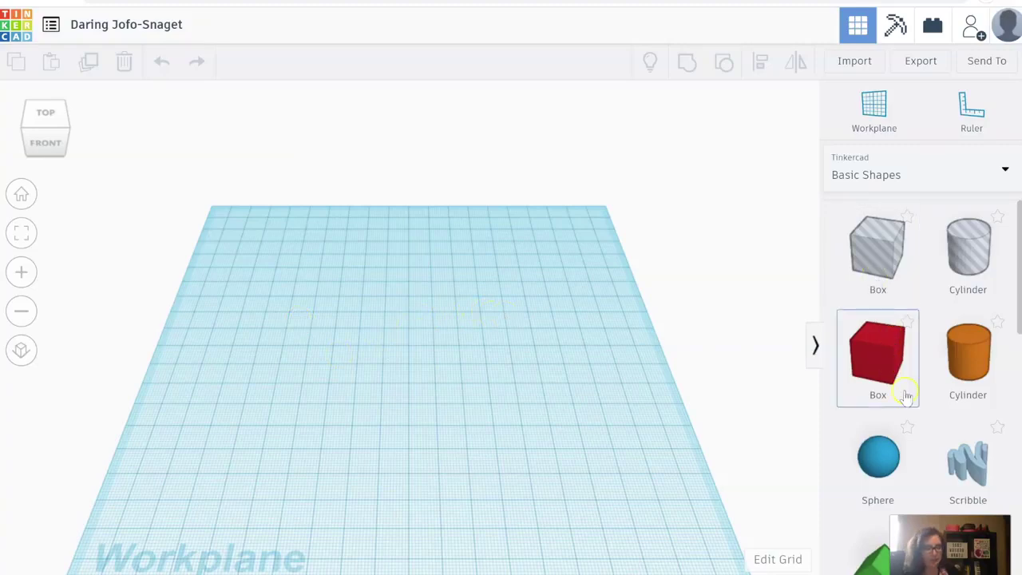
scroll(971, 327, "down", 2)
scroll(912, 418, "down", 7)
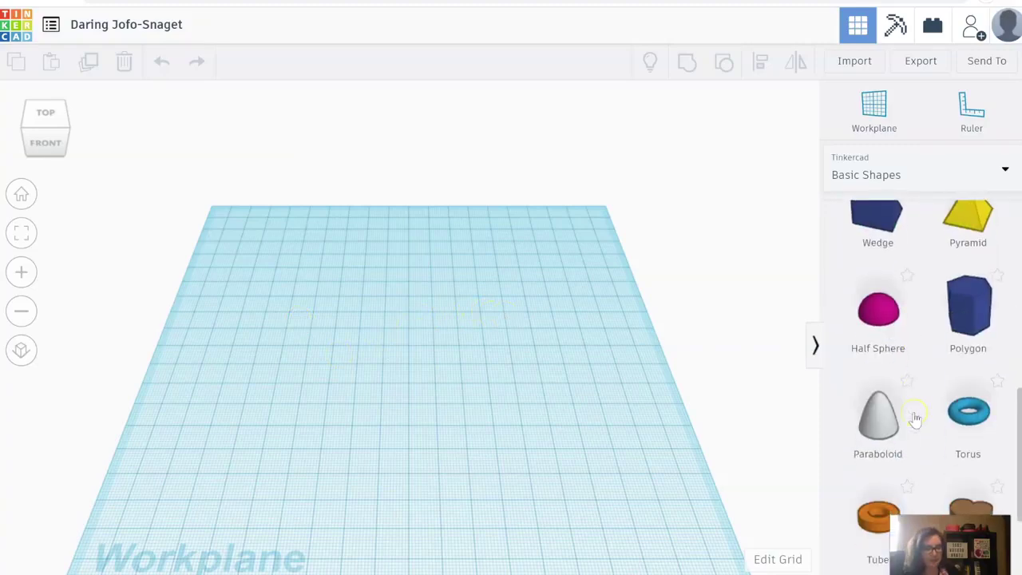
scroll(913, 419, "up", 5)
scroll(914, 419, "up", 4)
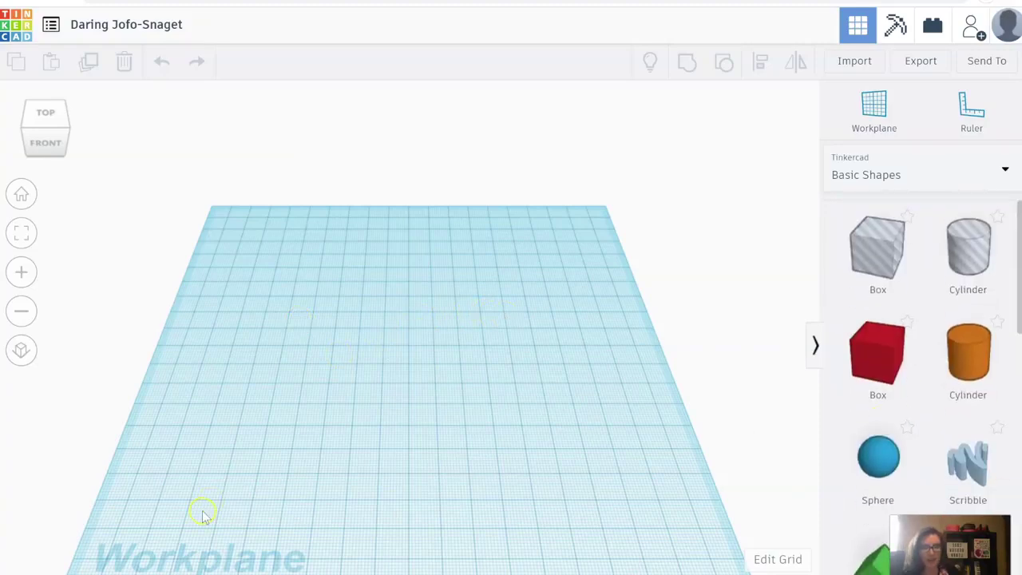